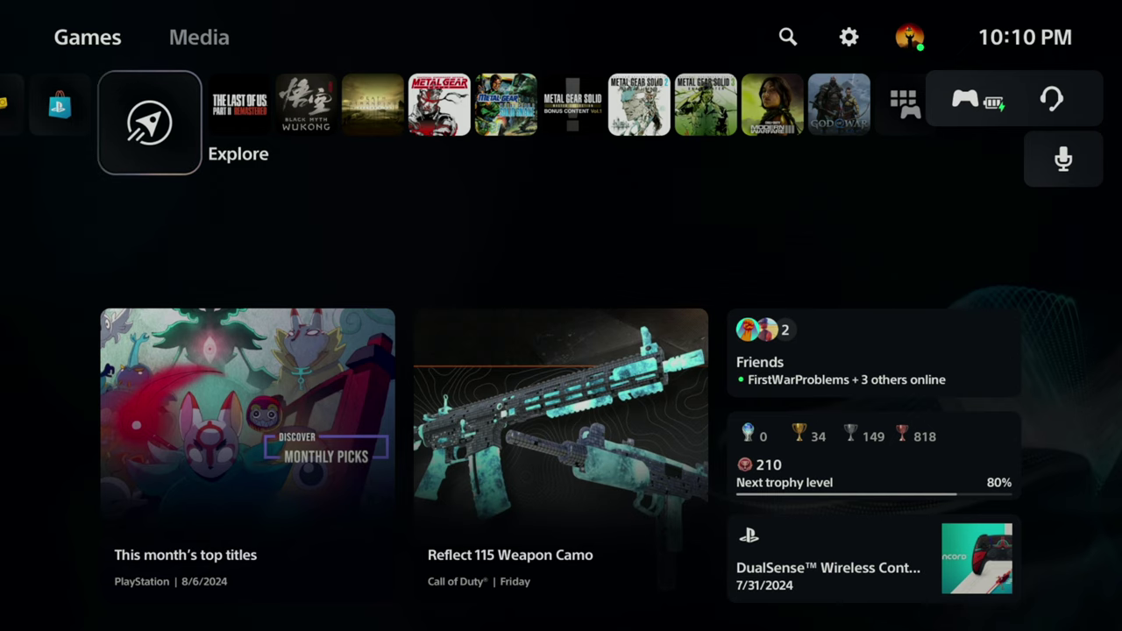
Select the Black Myth: Wukong game tile, then move up to the header bar.
key("Right")
key("Right")
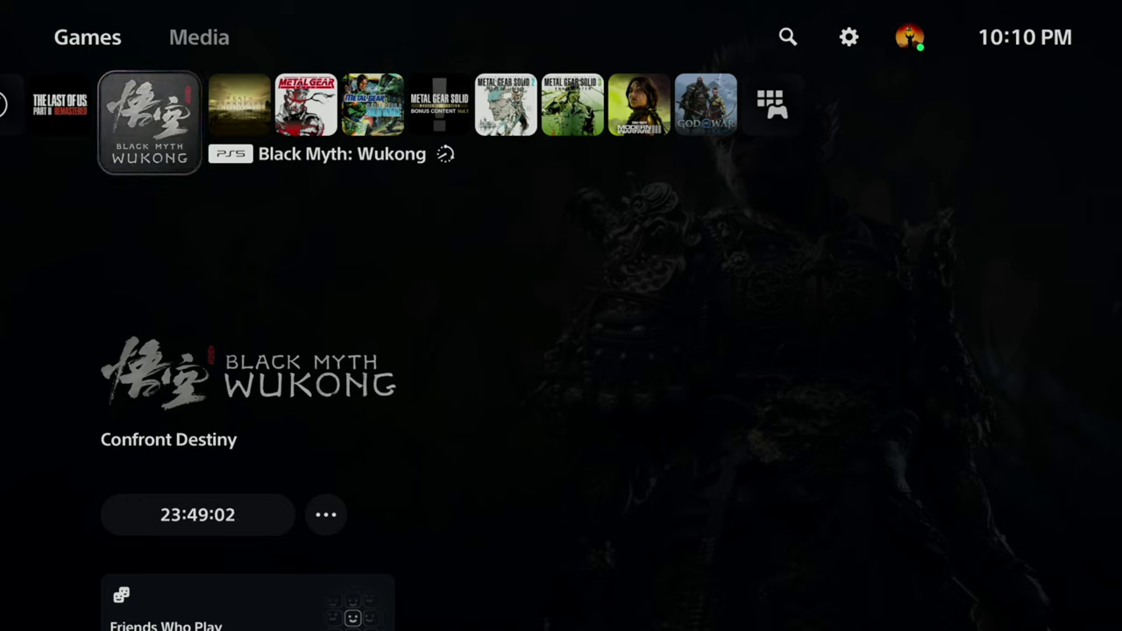
key("Up")
Open the Sound page of the console Settings.
key("Right")
key("Right")
key("Right")
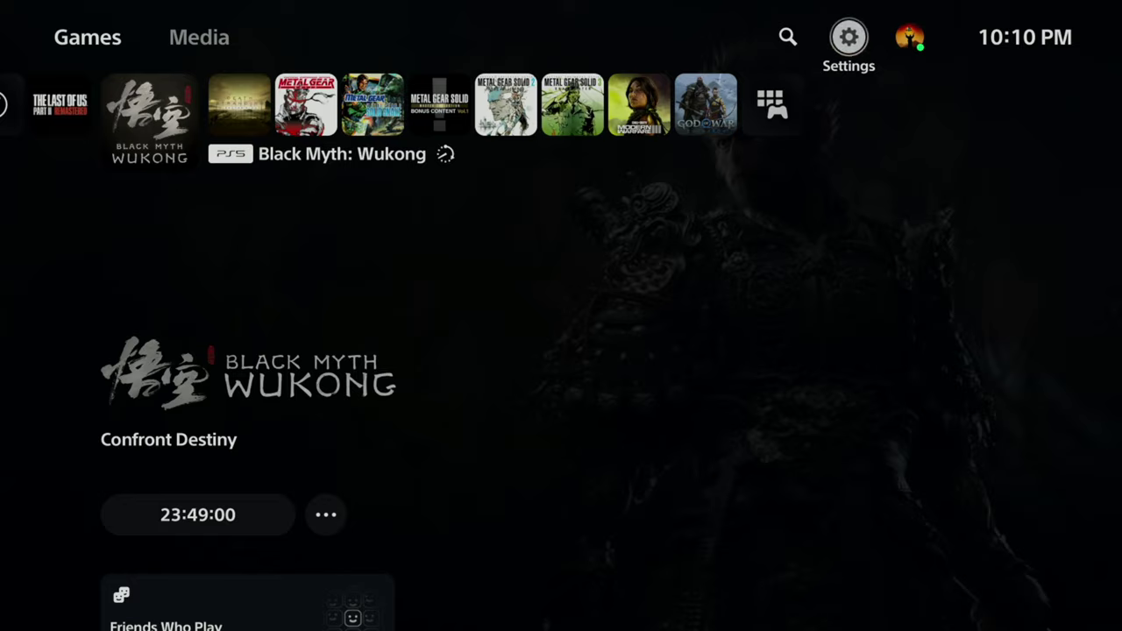
key("Return")
key("Down")
key("Down")
key("Down")
key("Down")
key("Down")
key("Return")
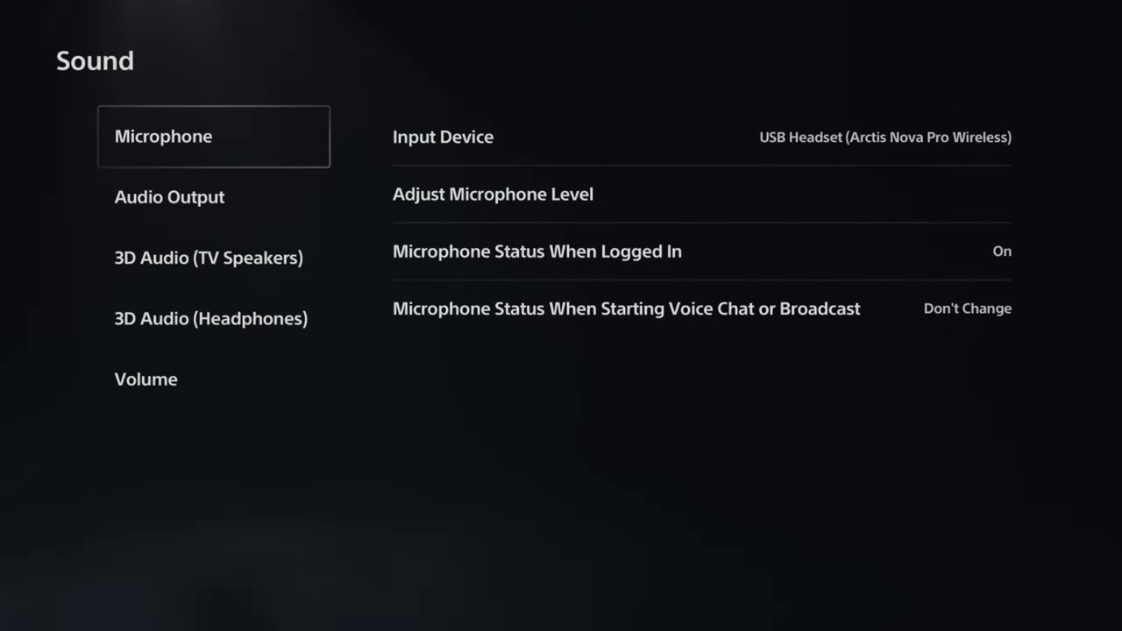
Turn on Home Screen Music under Audio Output, then back out to the Wukong home screen.
key("Down")
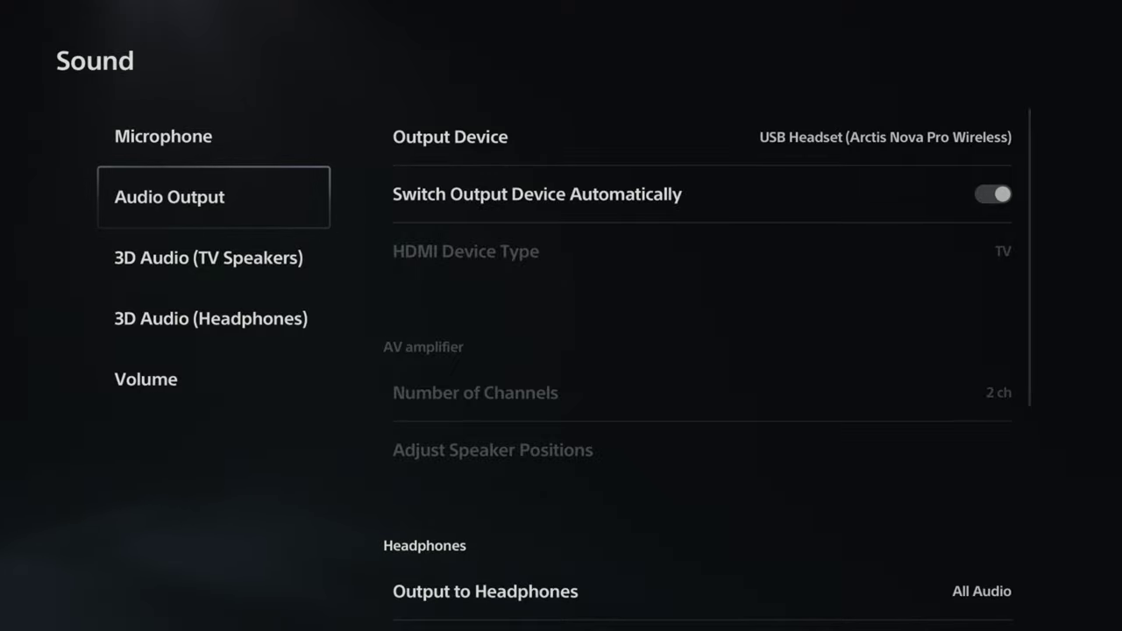
key("Right")
key("Down")
key("Down")
key("Down")
key("Down")
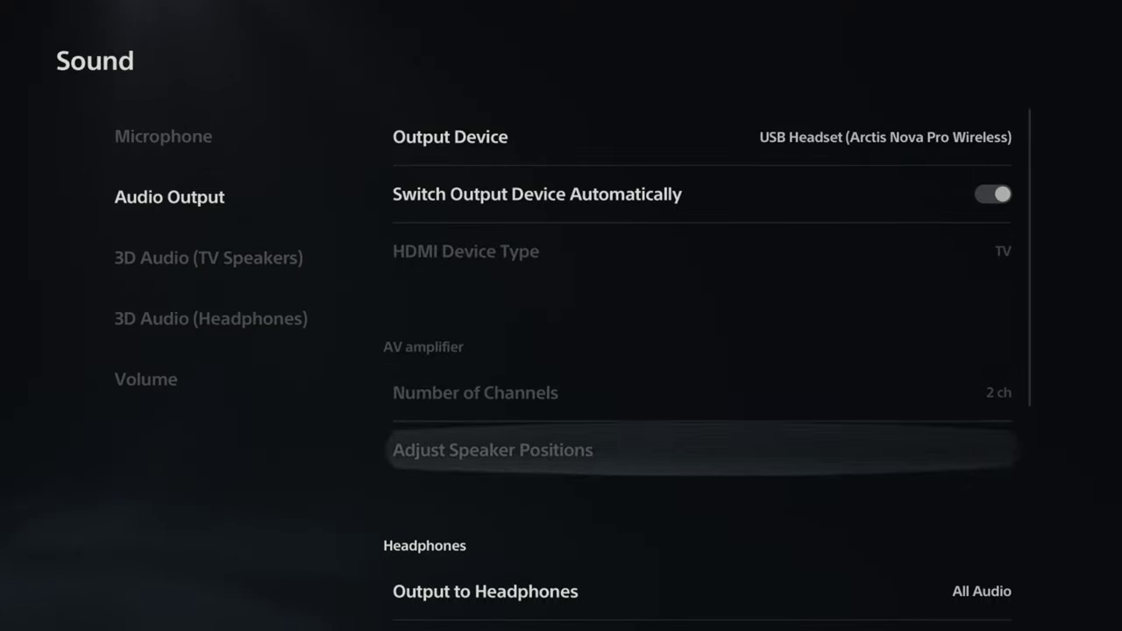
key("Down")
key("Down")
key("Down")
key("Down")
key("Up")
key("Down")
key("Down")
key("Up")
key("Up")
key("Return")
key("Left")
key("Escape")
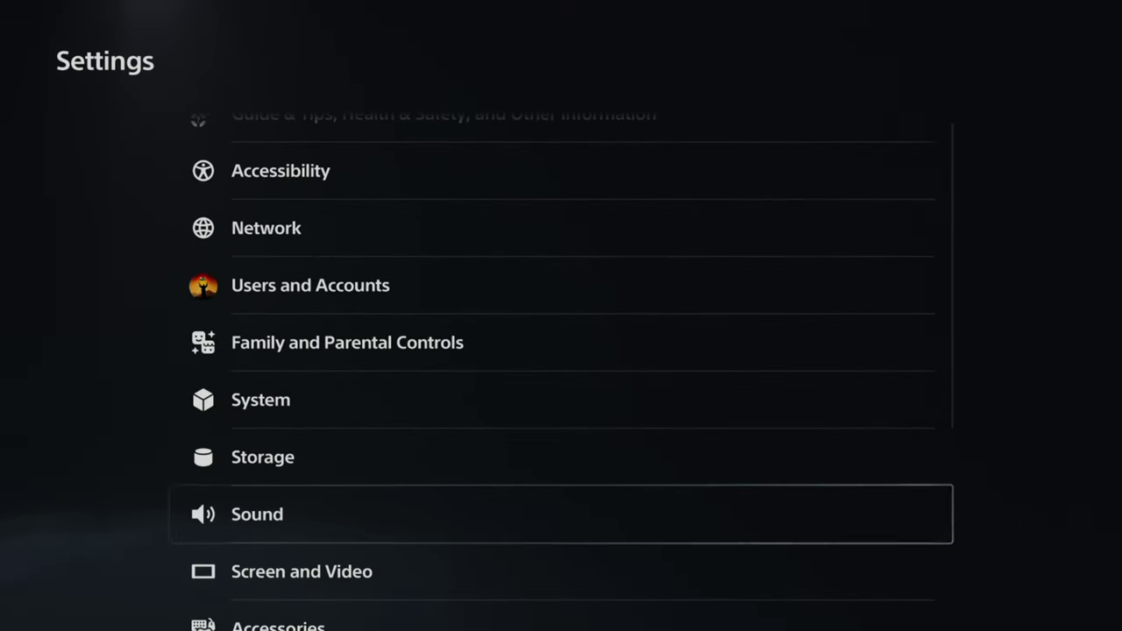
key("Escape")
key("Left")
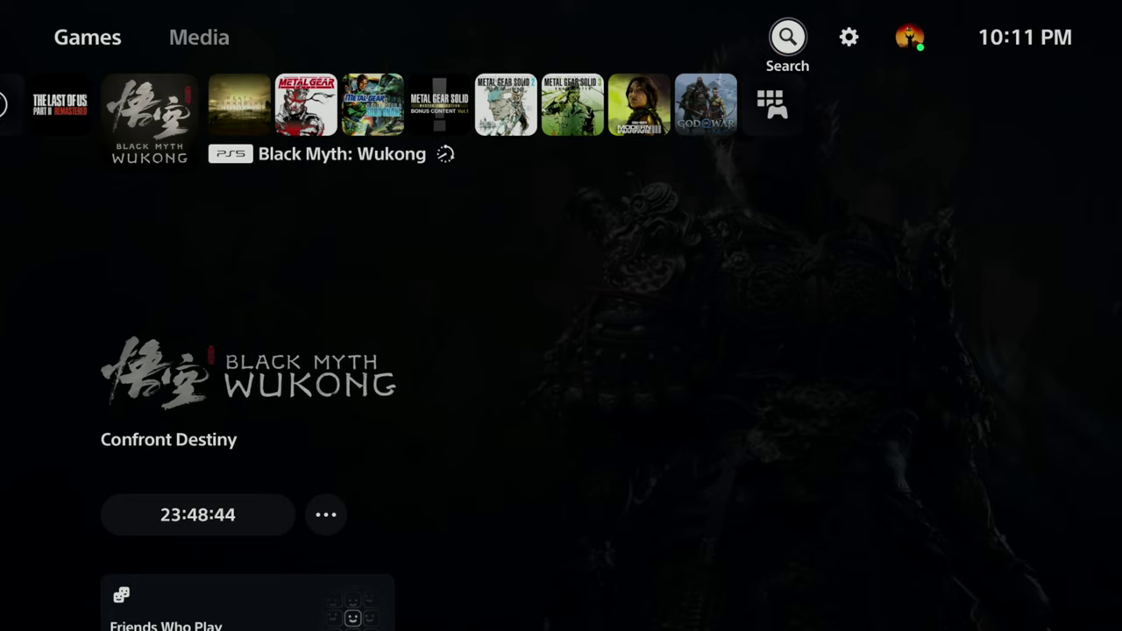